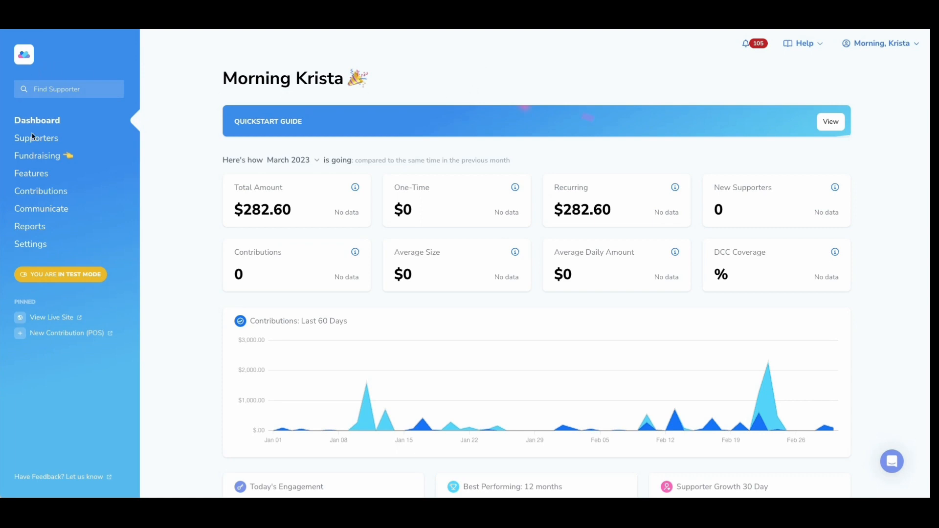
- Start a new fundraising experience and examine the available templates, returning to its template and branding settings
{"action": "left_click", "coordinate": [43, 161]}
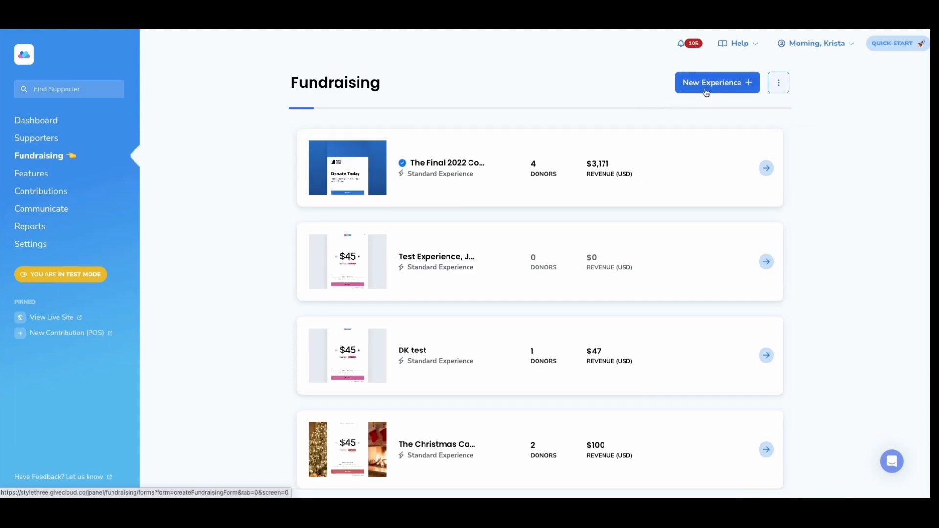
{"action": "left_click", "coordinate": [709, 84]}
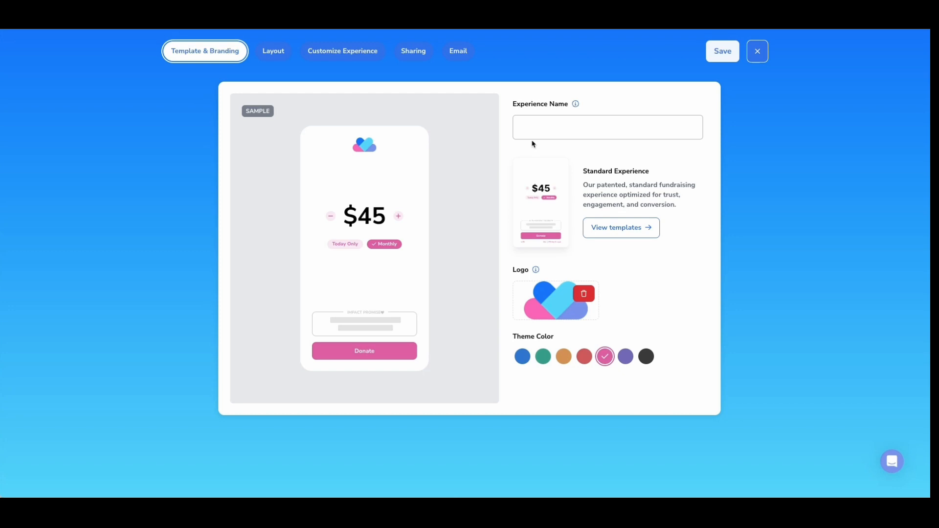
{"action": "left_click", "coordinate": [612, 236]}
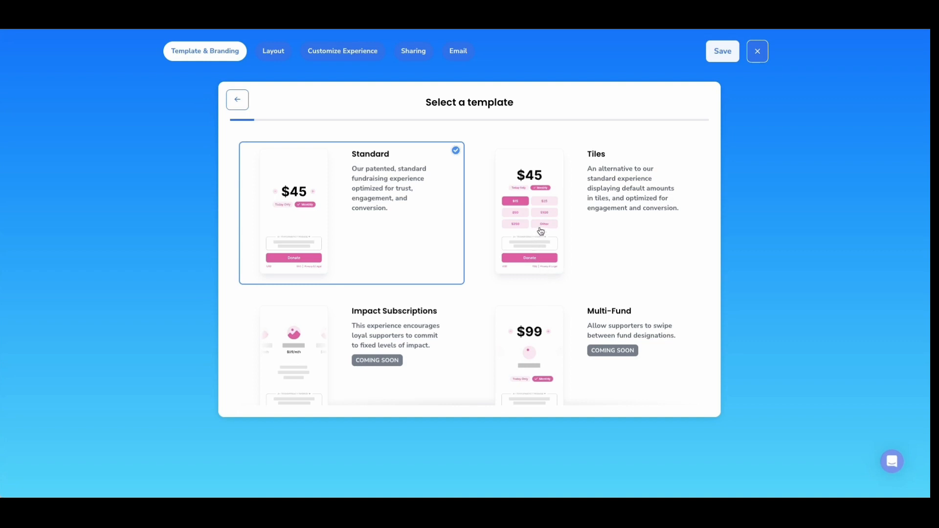
{"action": "left_click", "coordinate": [239, 100]}
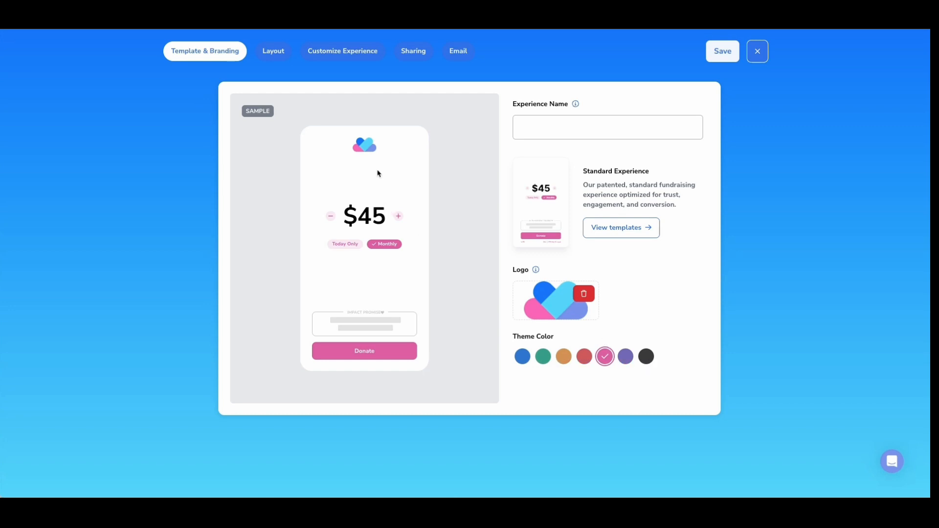
- Compare the Standard and Simplified layouts of the new experience, and preview the Standard layout for mobile
{"action": "left_click", "coordinate": [275, 52]}
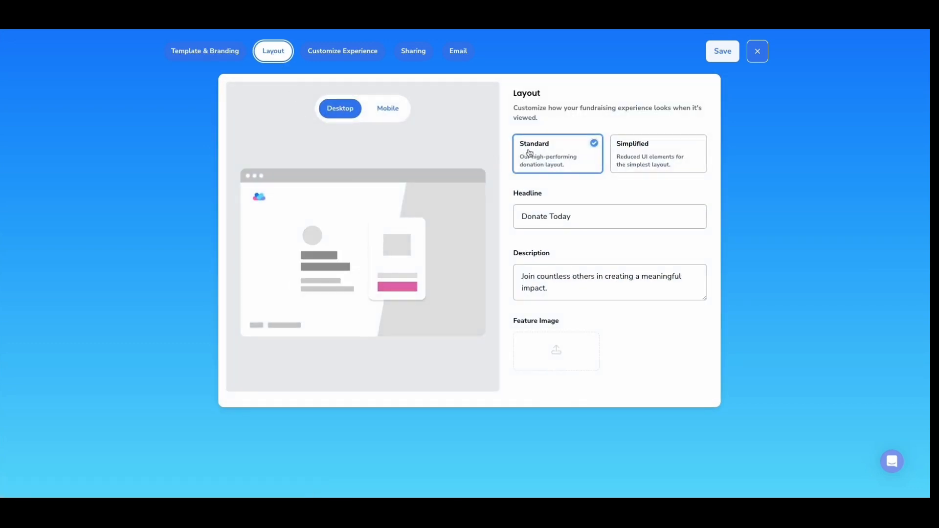
{"action": "left_click", "coordinate": [629, 156]}
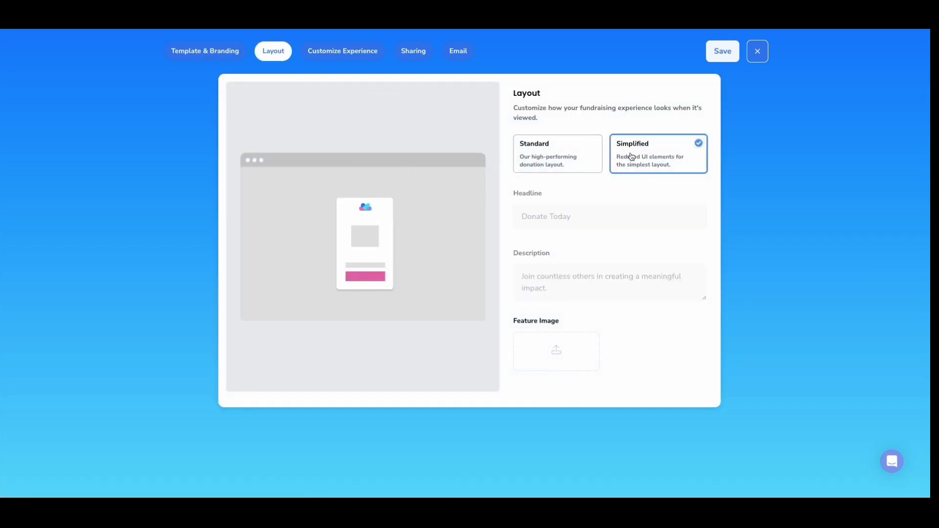
{"action": "left_click", "coordinate": [570, 162]}
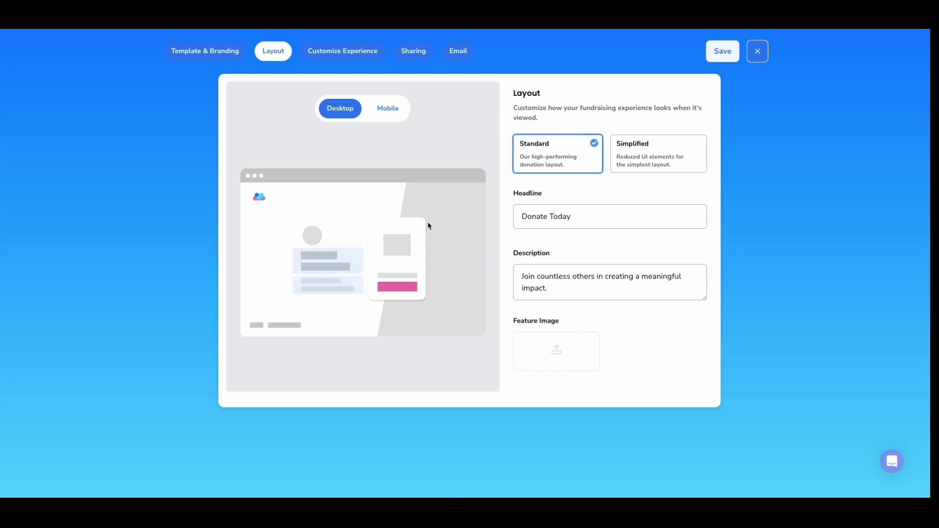
{"action": "left_click", "coordinate": [634, 155]}
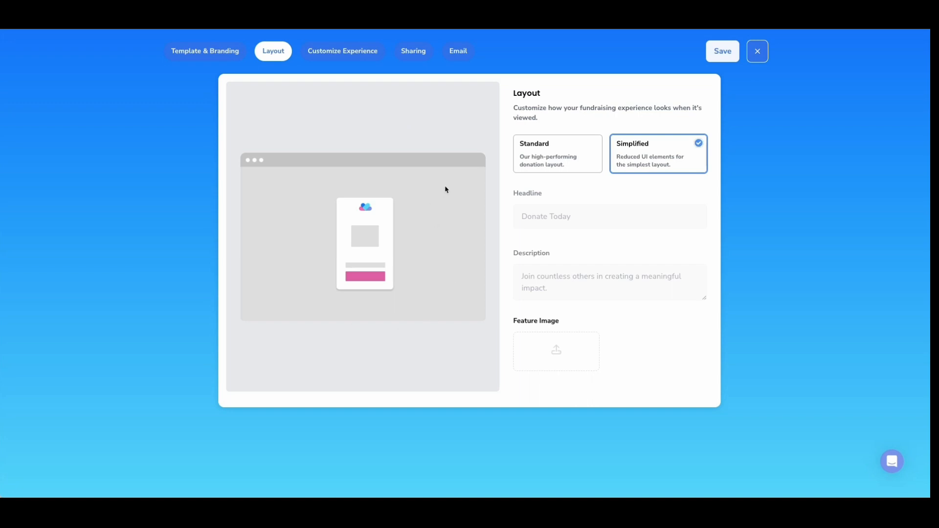
{"action": "left_click", "coordinate": [545, 161]}
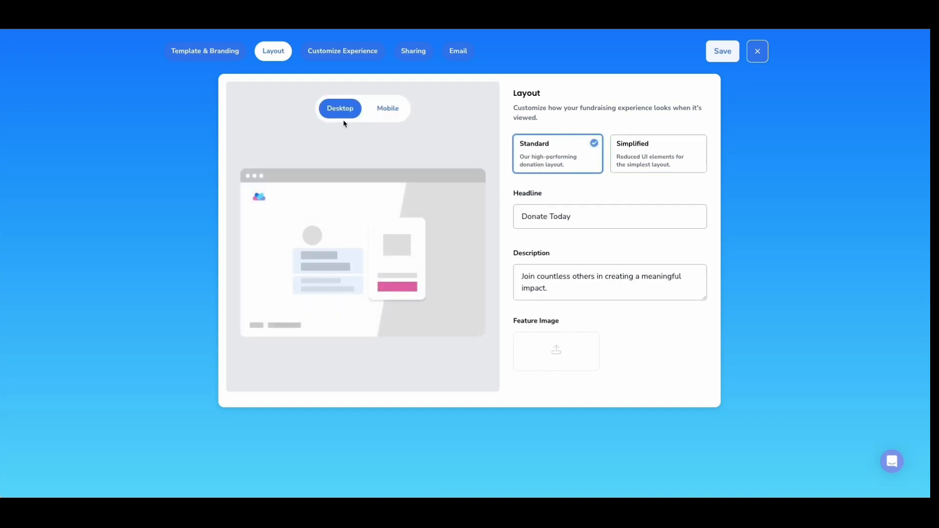
{"action": "left_click", "coordinate": [388, 114]}
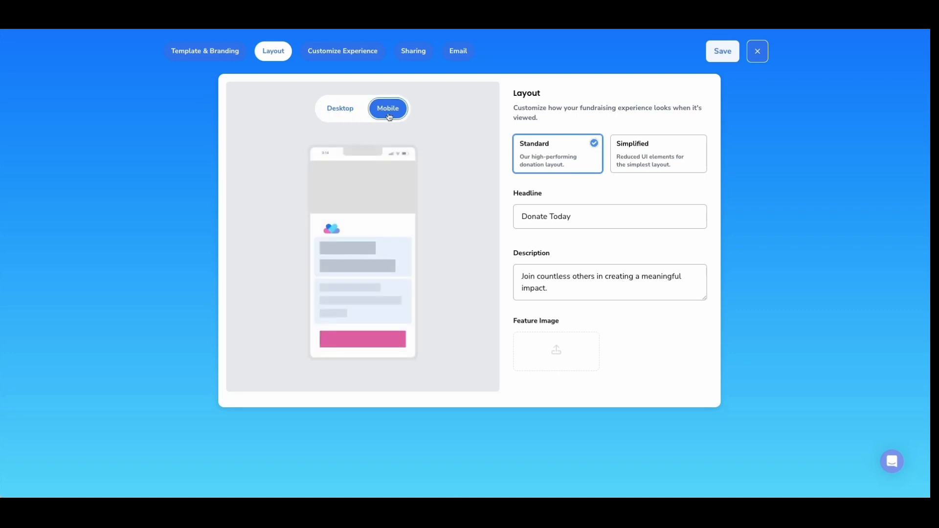
- Examine the donation settings for social proof, default amount, today and monthly frequency, and impact promise
{"action": "left_click", "coordinate": [351, 55]}
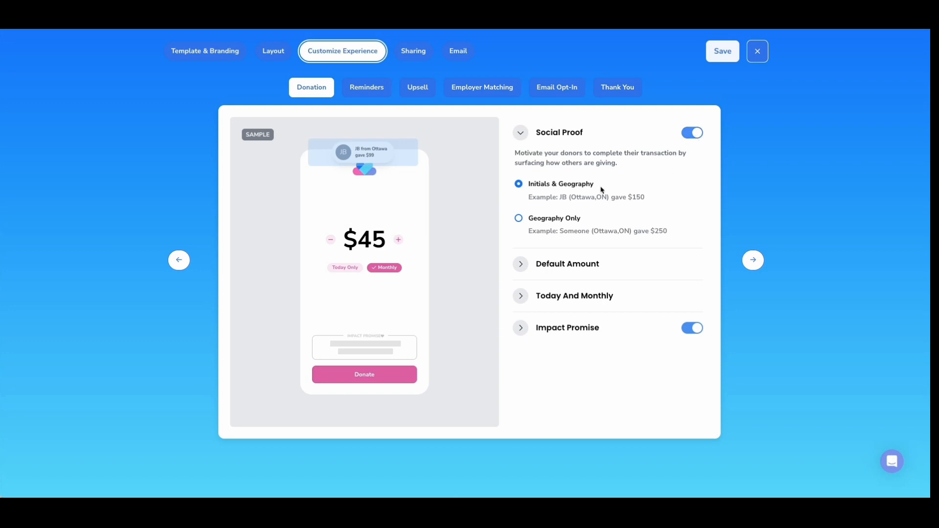
{"action": "left_click", "coordinate": [524, 265]}
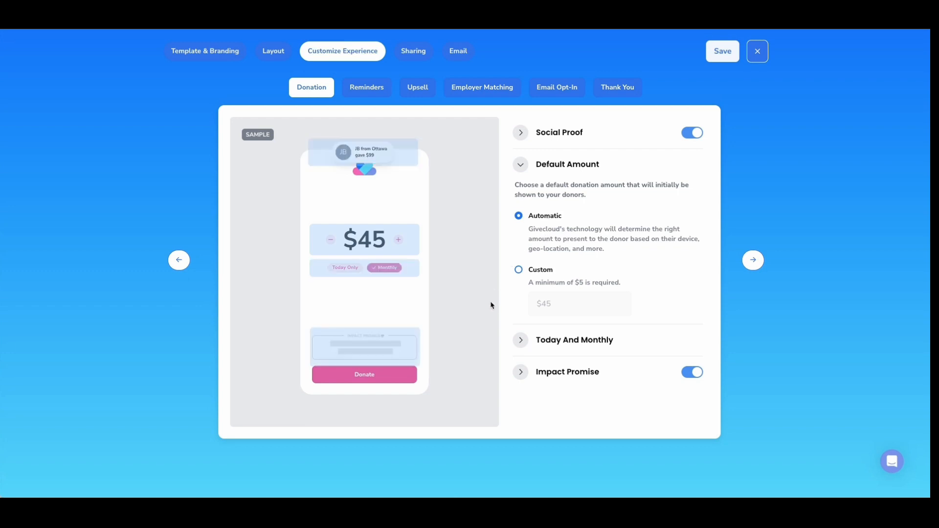
{"action": "left_click", "coordinate": [520, 340]}
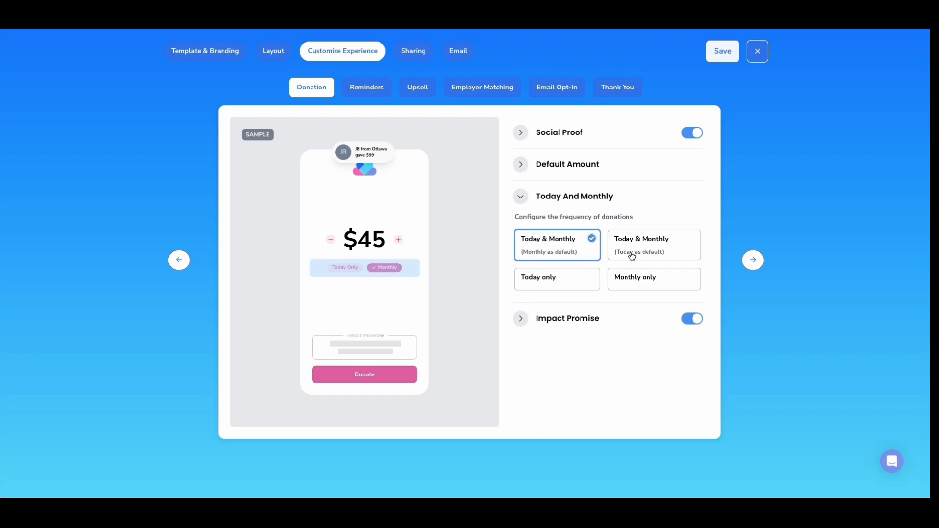
{"action": "left_click", "coordinate": [528, 322]}
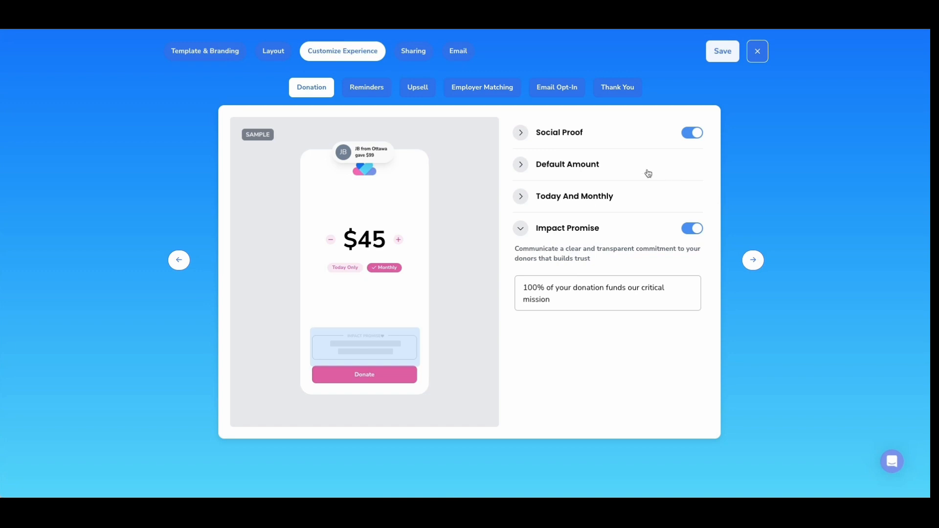
- Examine the experience's reminders, upsell, employer matching, email opt-in and thank-you settings
{"action": "left_click", "coordinate": [366, 88]}
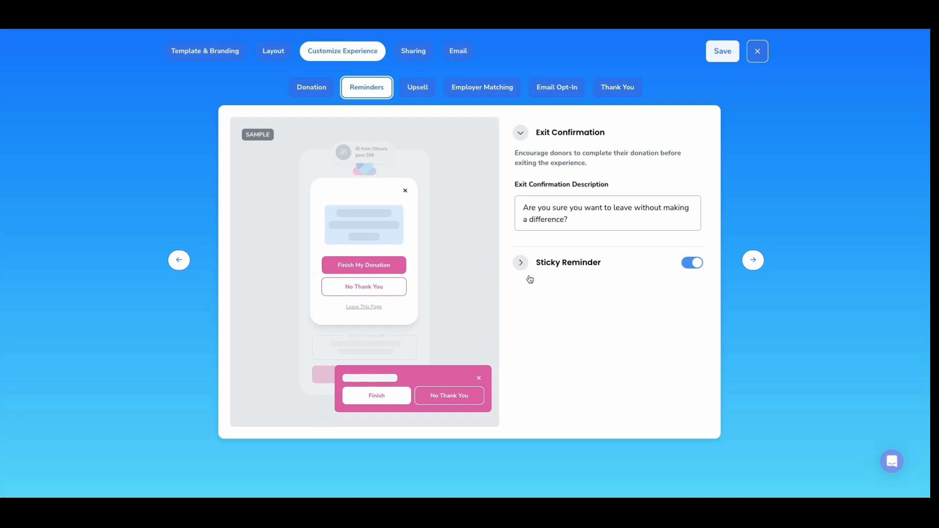
{"action": "left_click", "coordinate": [413, 93]}
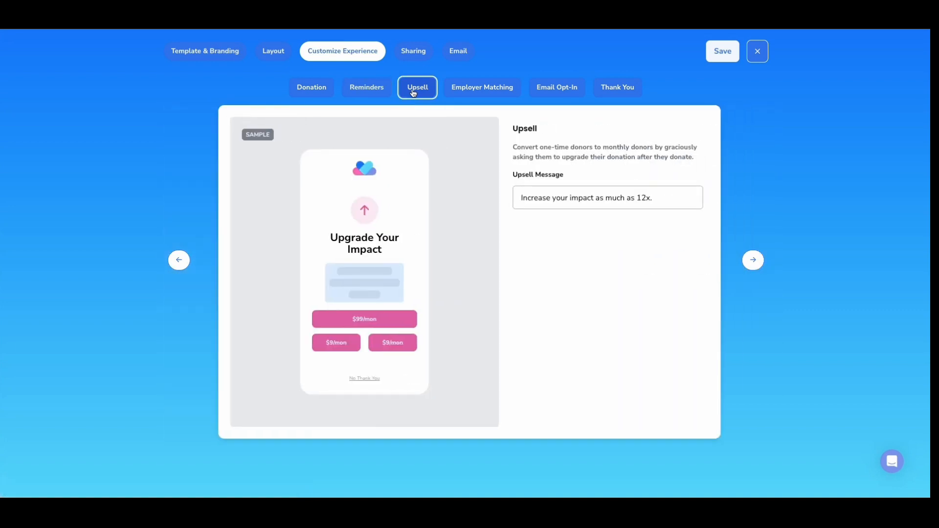
{"action": "left_click", "coordinate": [461, 98]}
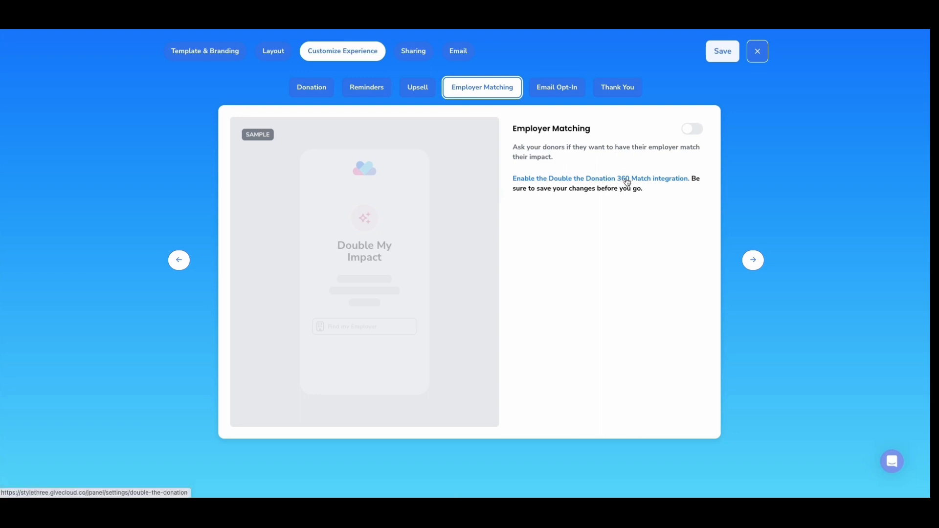
{"action": "left_click", "coordinate": [554, 94]}
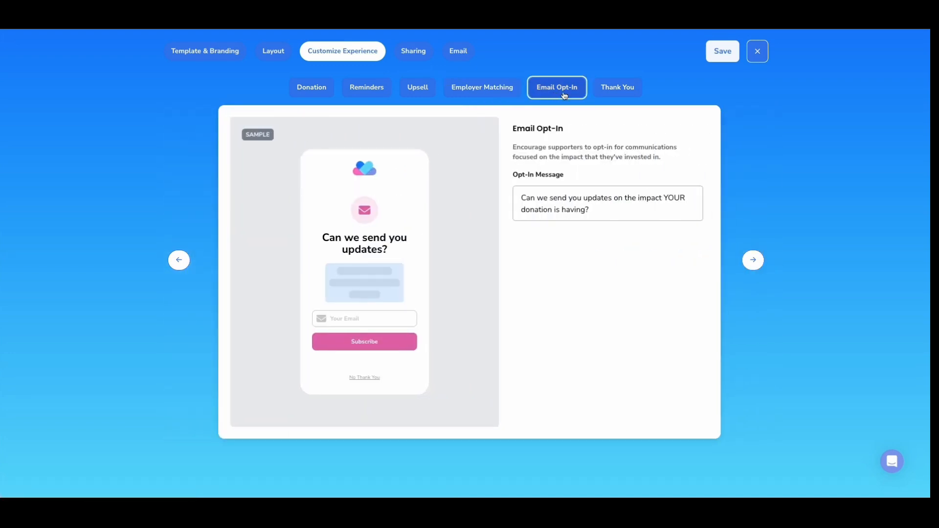
{"action": "left_click", "coordinate": [609, 95]}
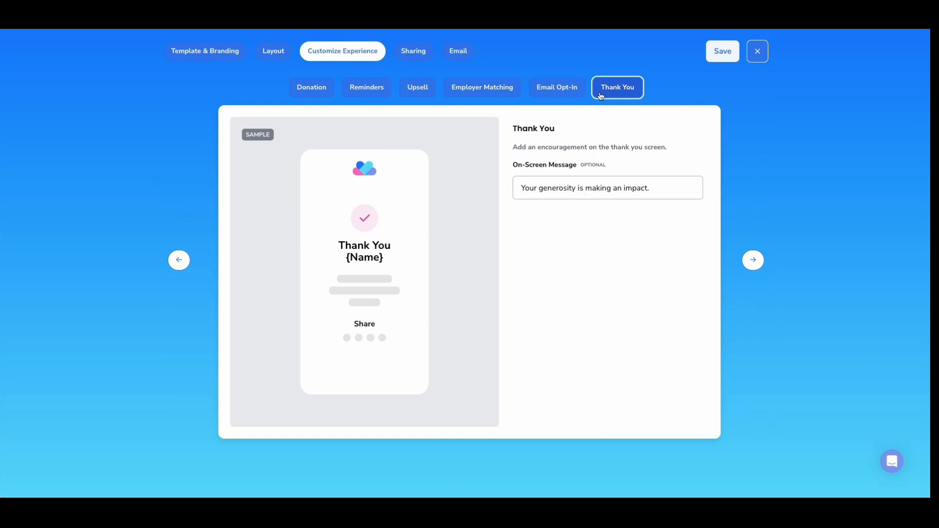
- Review the new experience's sharing and email settings, and close the editor without saving
{"action": "left_click", "coordinate": [420, 55]}
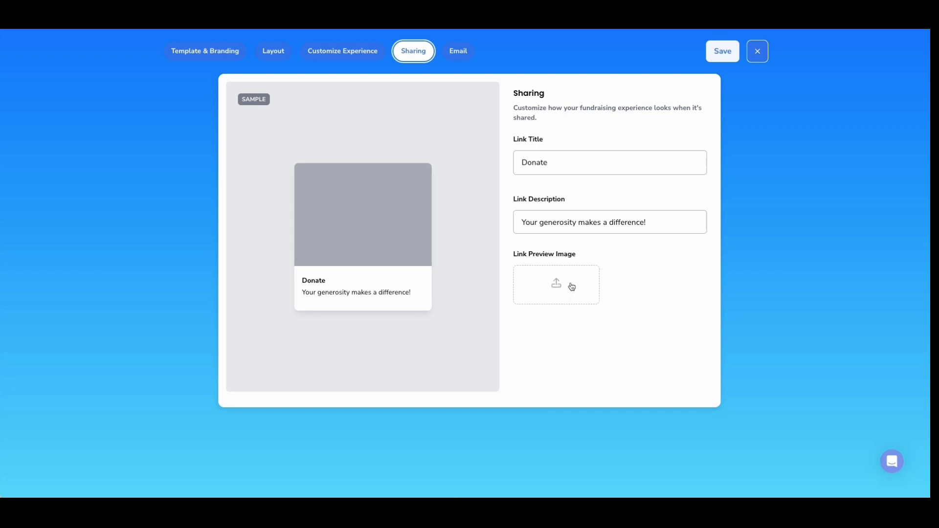
{"action": "left_click", "coordinate": [465, 60]}
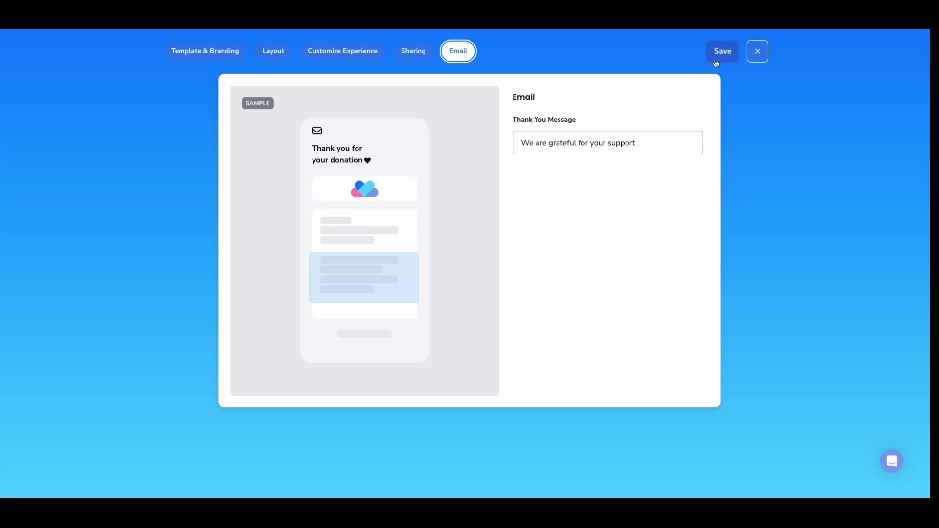
{"action": "left_click", "coordinate": [759, 58]}
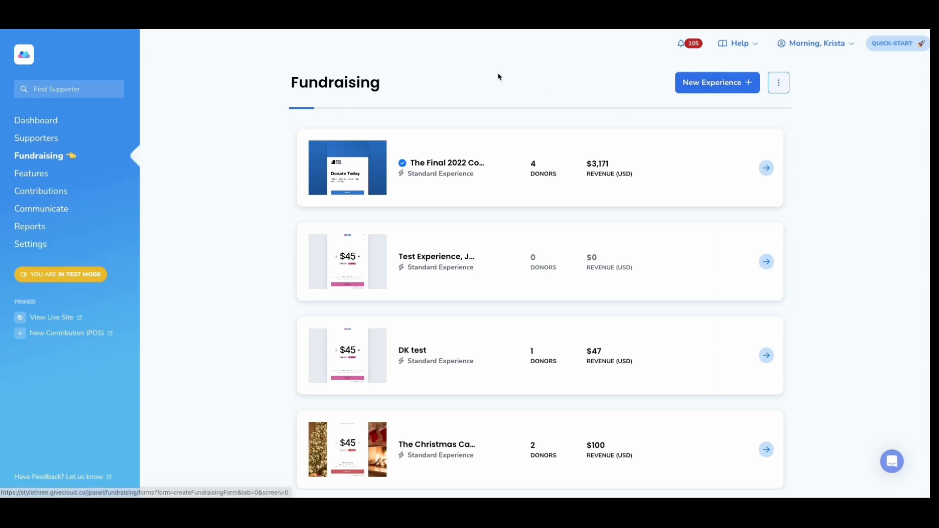
- Open the default fundraising experience, The Final 2022 Countdown, and copy its share link
{"action": "left_click", "coordinate": [466, 189]}
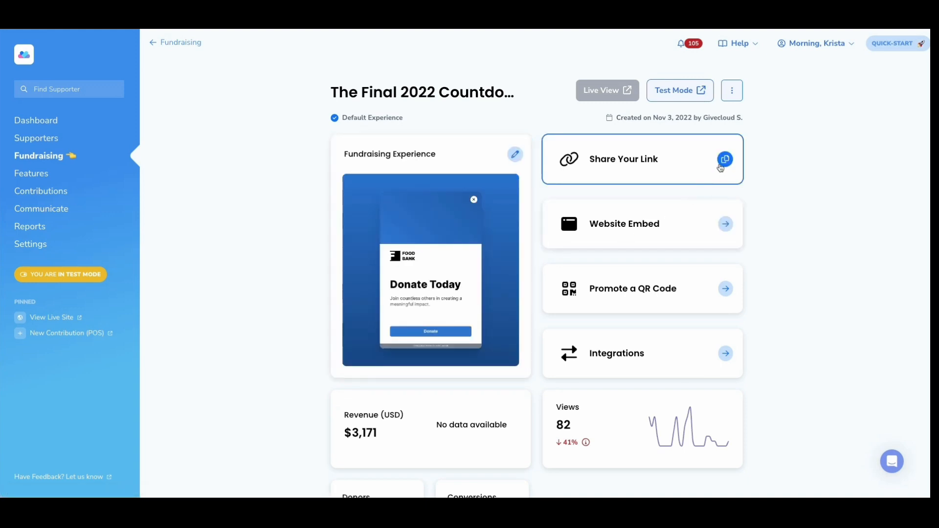
{"action": "left_click", "coordinate": [722, 167]}
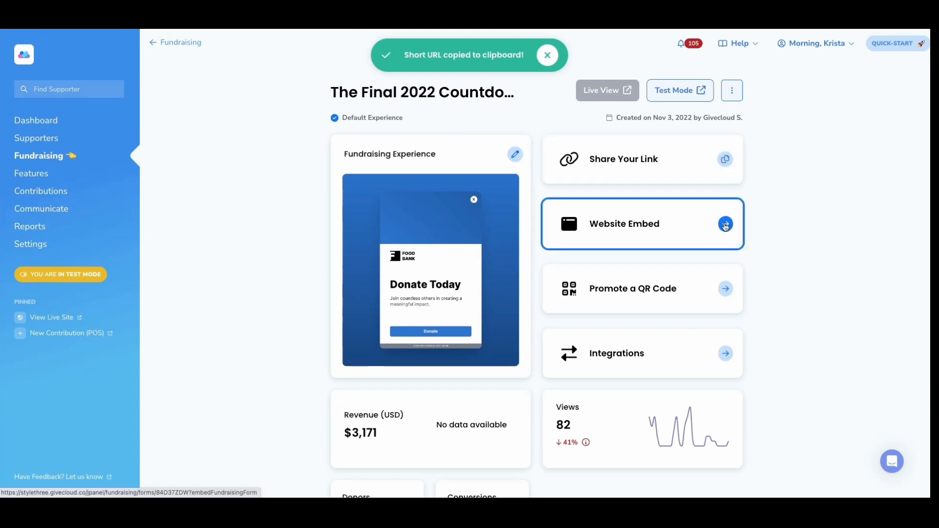
- Examine the website embed types and instructions for the experience with Inline selected, and close the embed dialog
{"action": "left_click", "coordinate": [726, 225]}
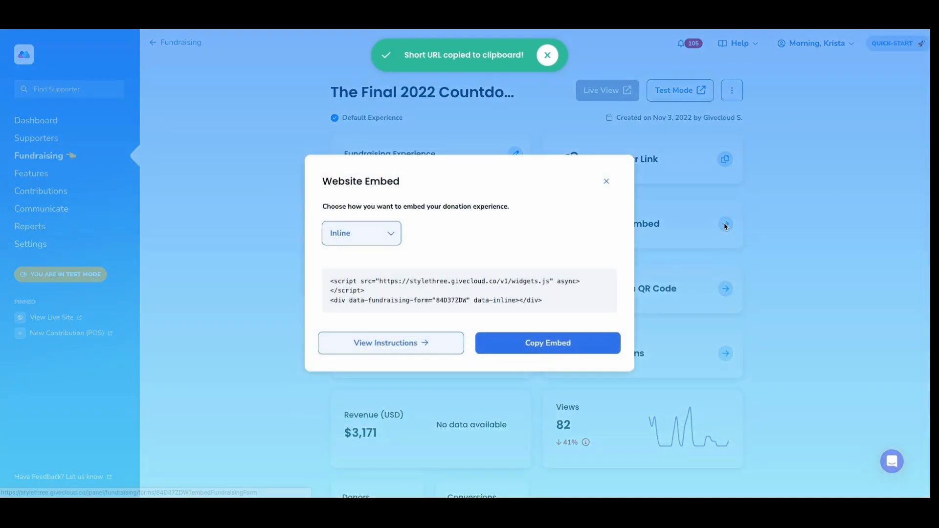
{"action": "left_click", "coordinate": [378, 236]}
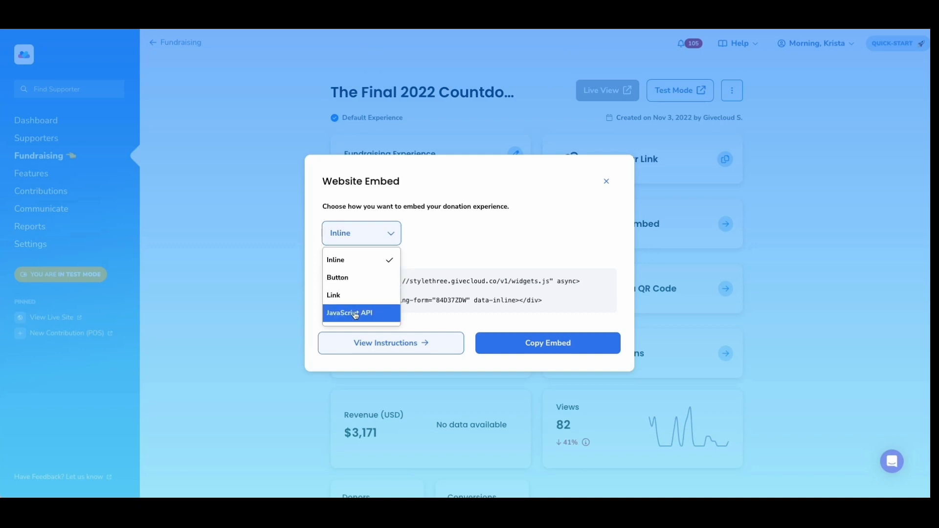
{"action": "left_click", "coordinate": [346, 259]}
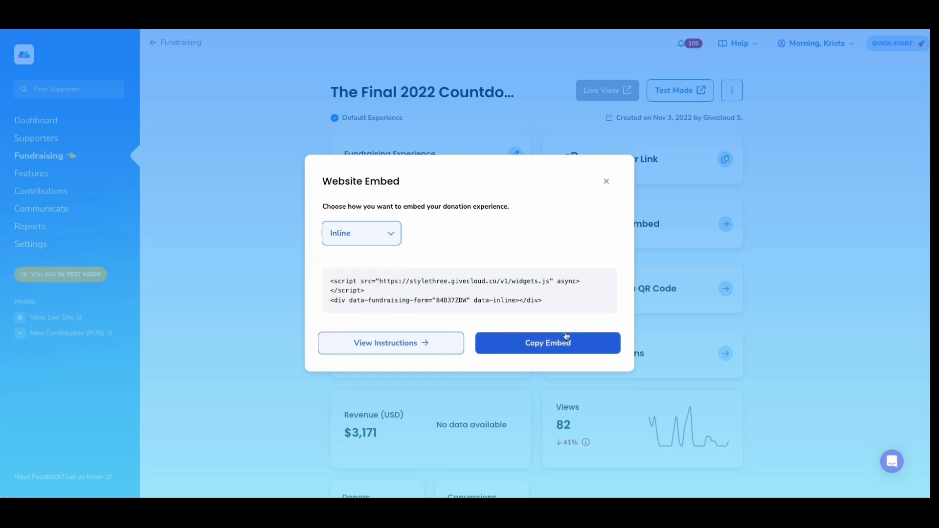
{"action": "left_click", "coordinate": [419, 348]}
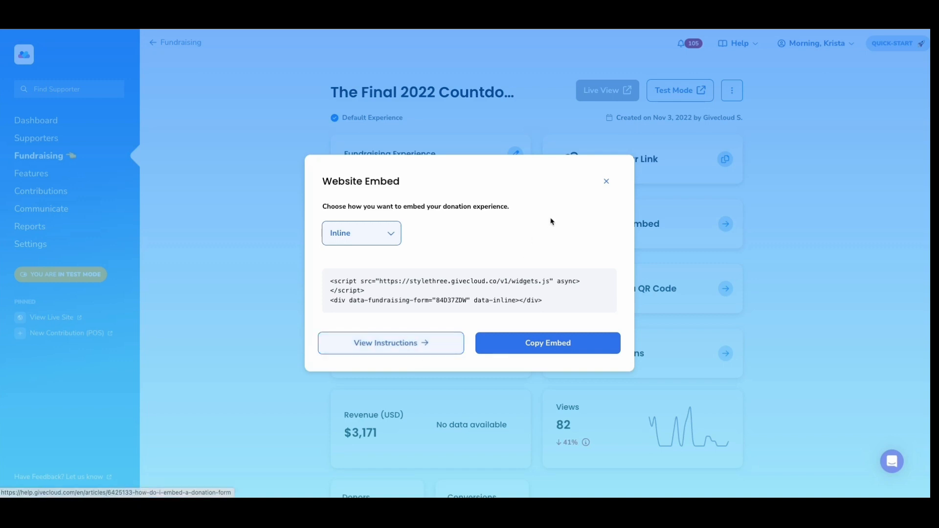
{"action": "left_click", "coordinate": [606, 181]}
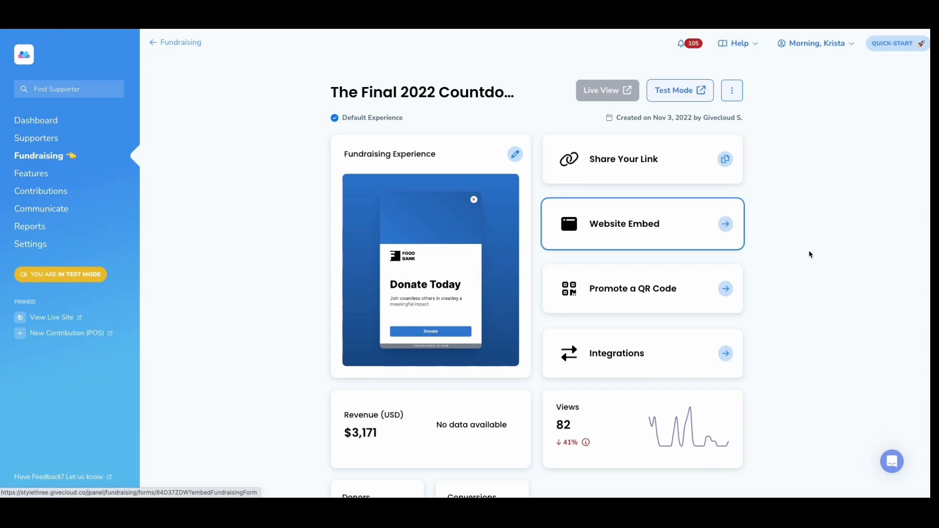
- Examine the experience's Google, Facebook and DonorPerfect integration settings, and close them without saving
{"action": "scroll", "coordinate": [809, 252], "scroll_direction": "down", "scroll_amount": 1}
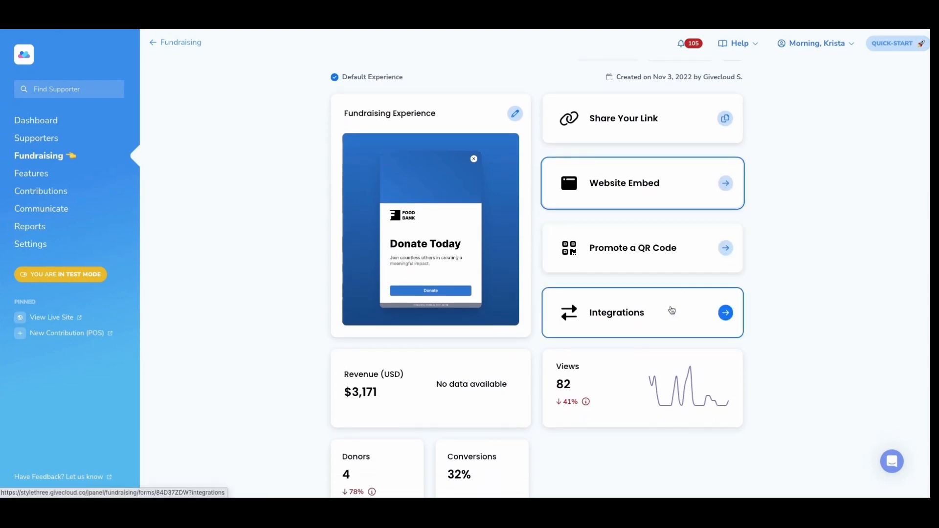
{"action": "left_click", "coordinate": [671, 311]}
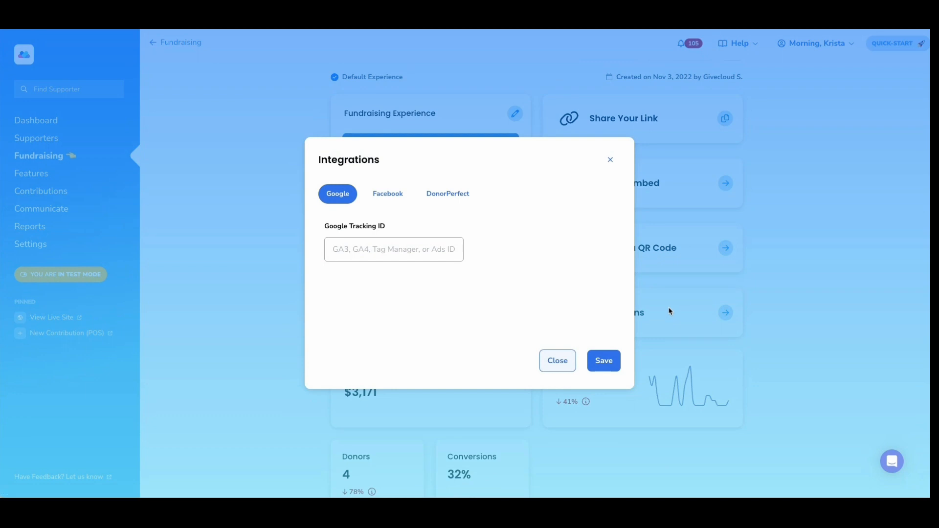
{"action": "left_click", "coordinate": [388, 194]}
{"action": "left_click", "coordinate": [440, 195]}
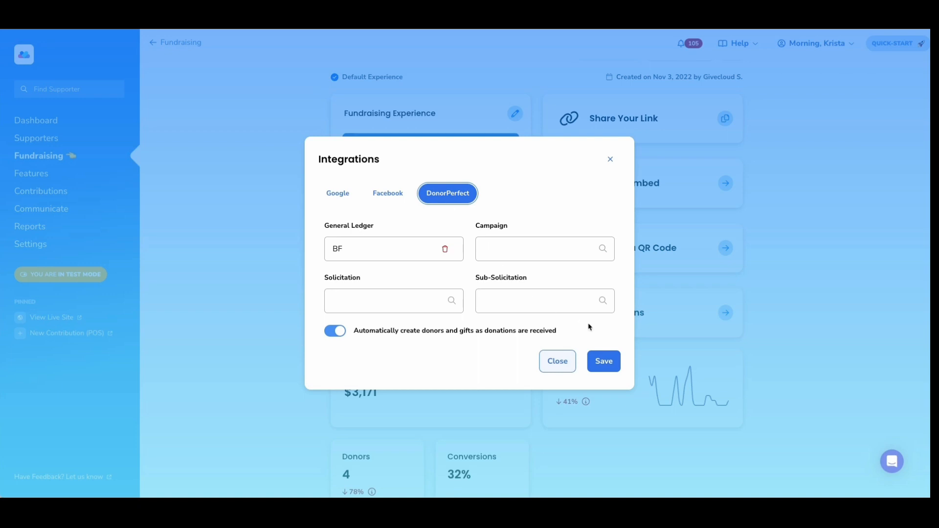
{"action": "left_click", "coordinate": [610, 158]}
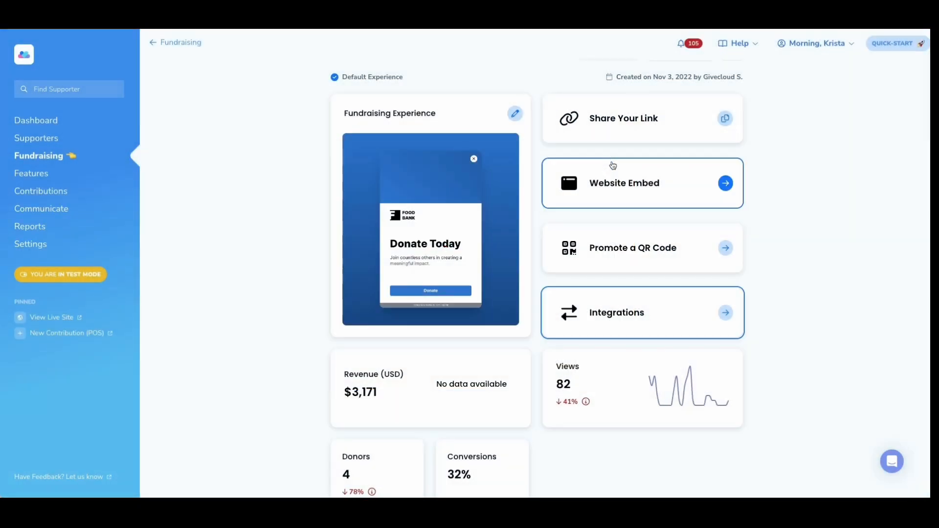